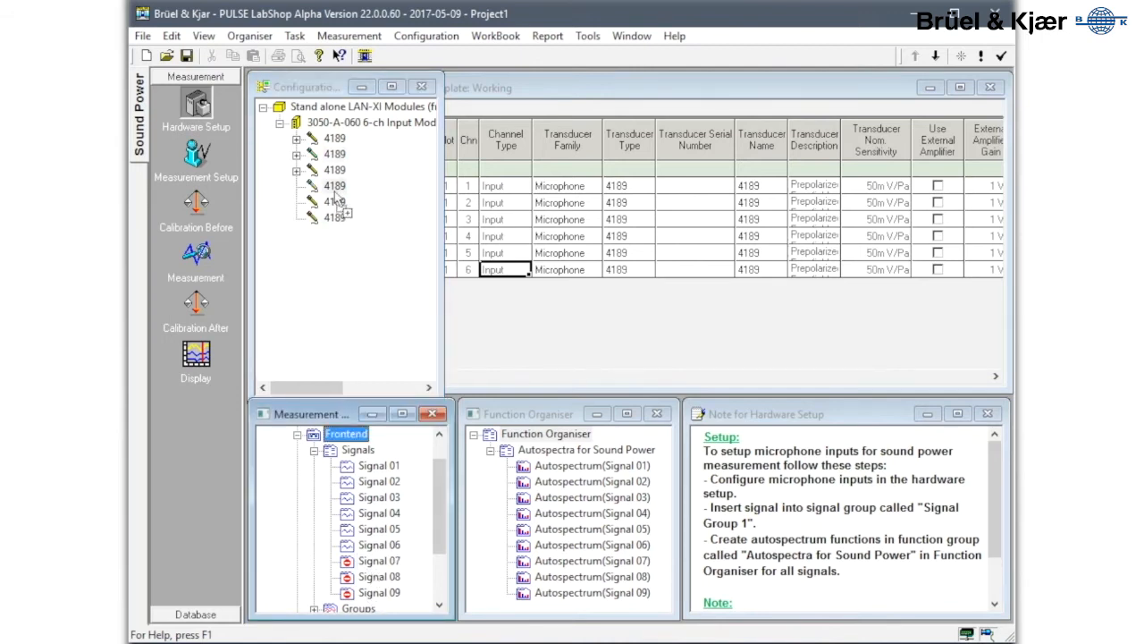
Step: Assign Signal 08 and Signal 09 to the fifth and sixth 4189 microphone channels of the input module
left_click_drag(368, 580, 329, 220)
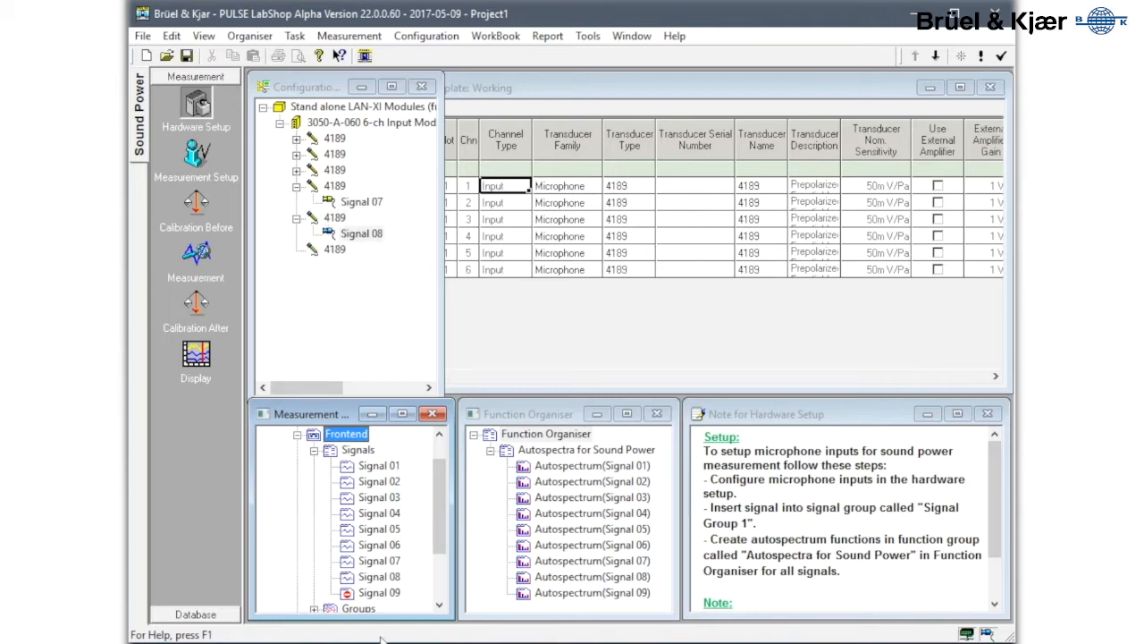
left_click_drag(380, 593, 335, 254)
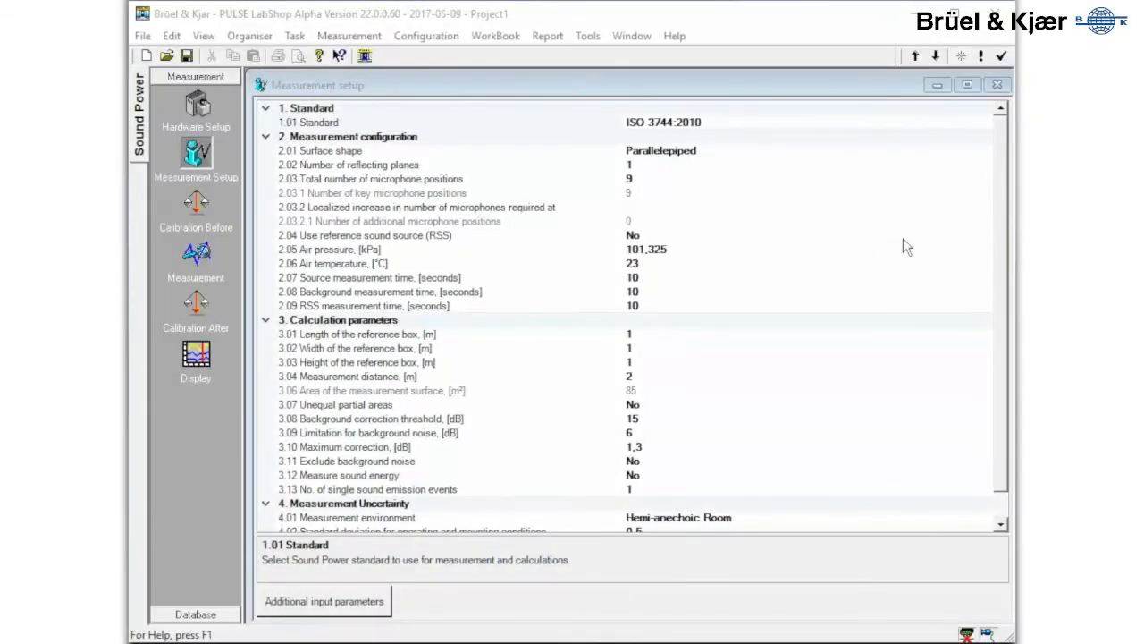
Step: Set the measurement surface shape to Hemisphere in the measurement configuration
left_click(991, 152)
left_click(986, 151)
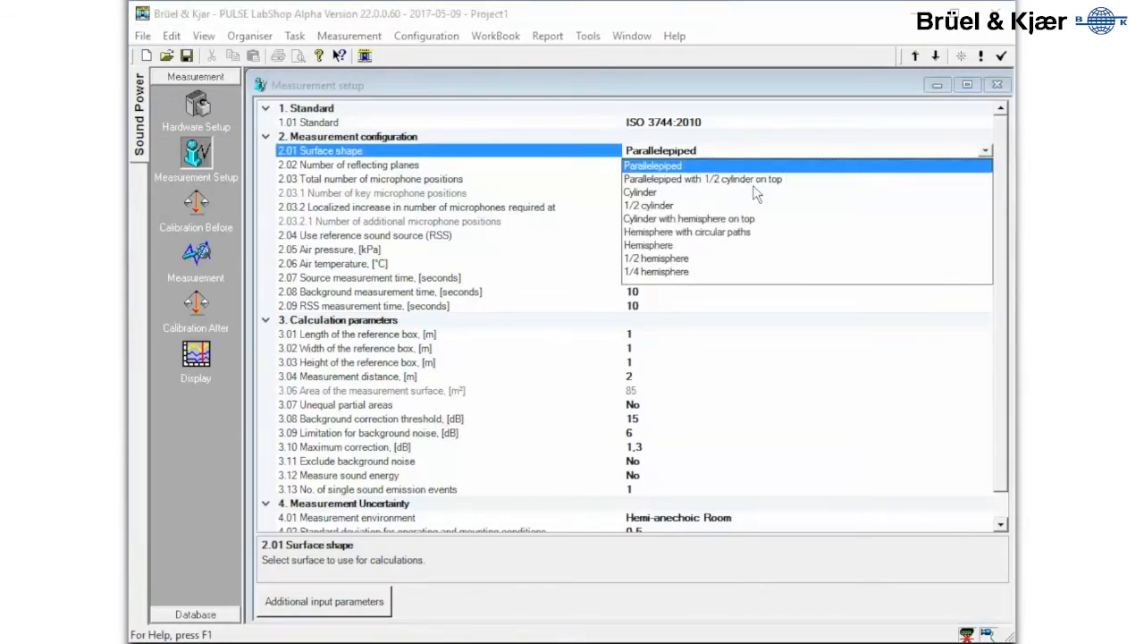
left_click(649, 249)
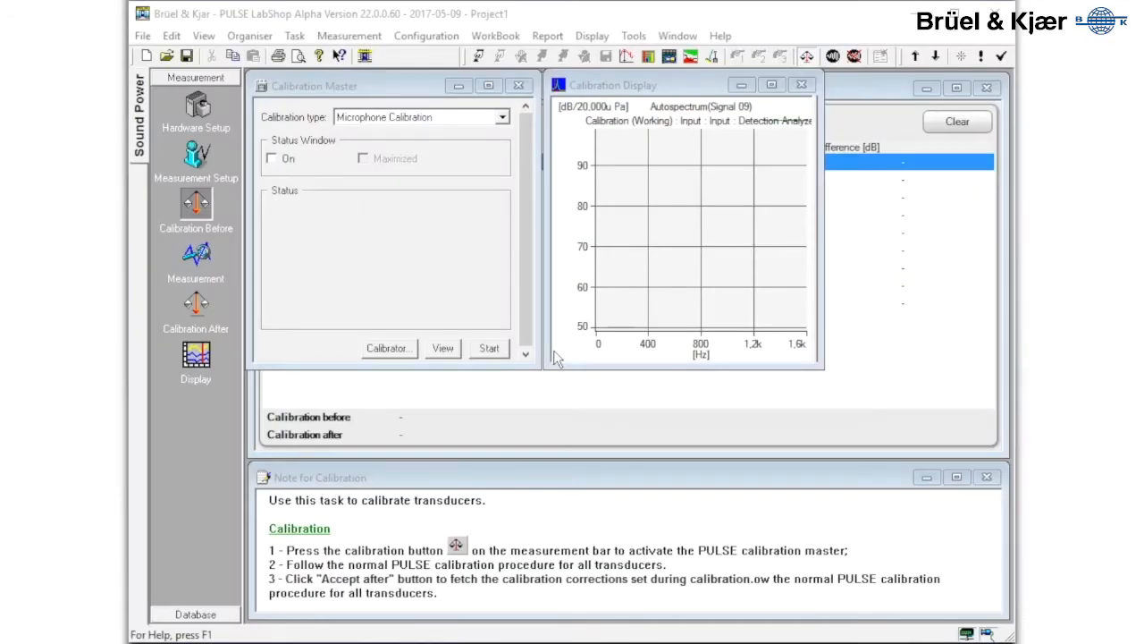
Step: Run the microphone calibration and accept its corrections for both the before and the after calibration
left_click(506, 350)
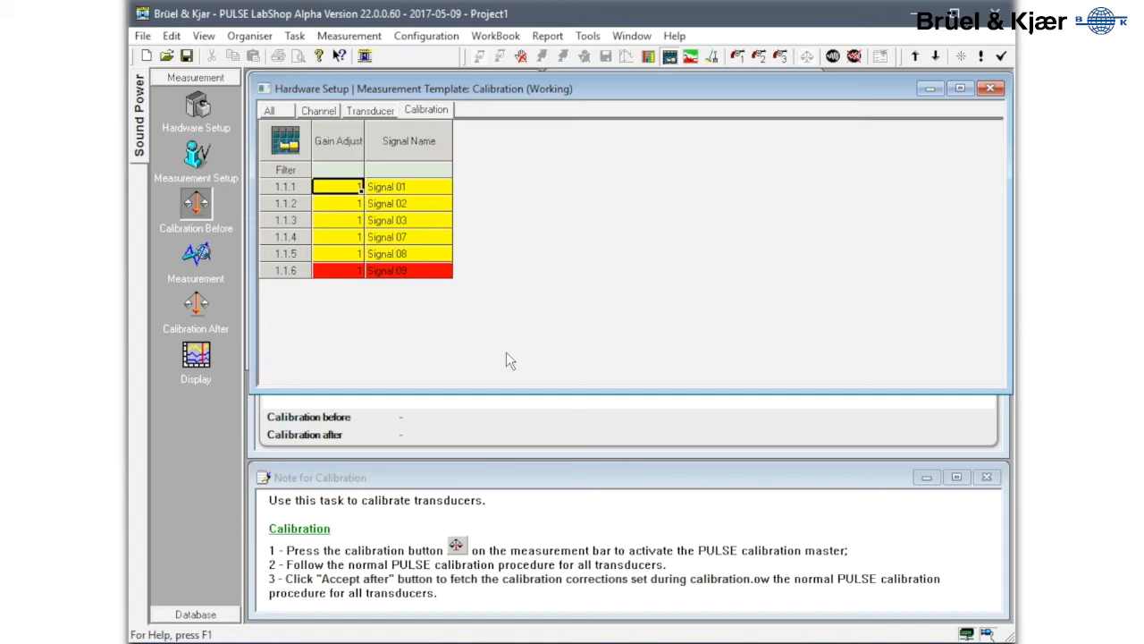
left_click_drag(494, 98, 494, 312)
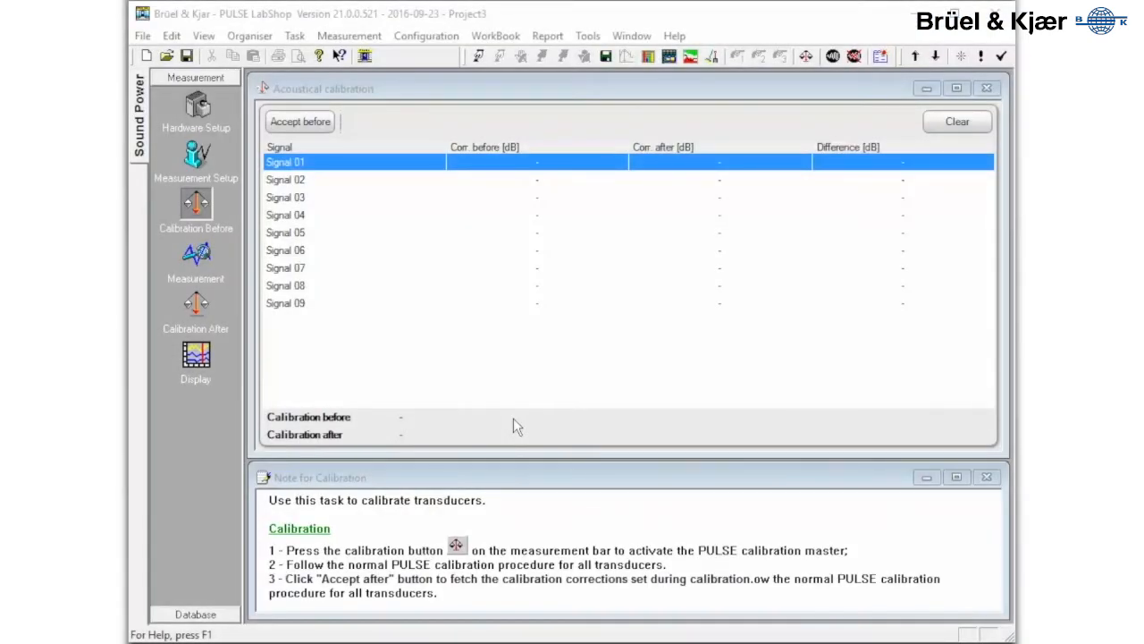
left_click(302, 123)
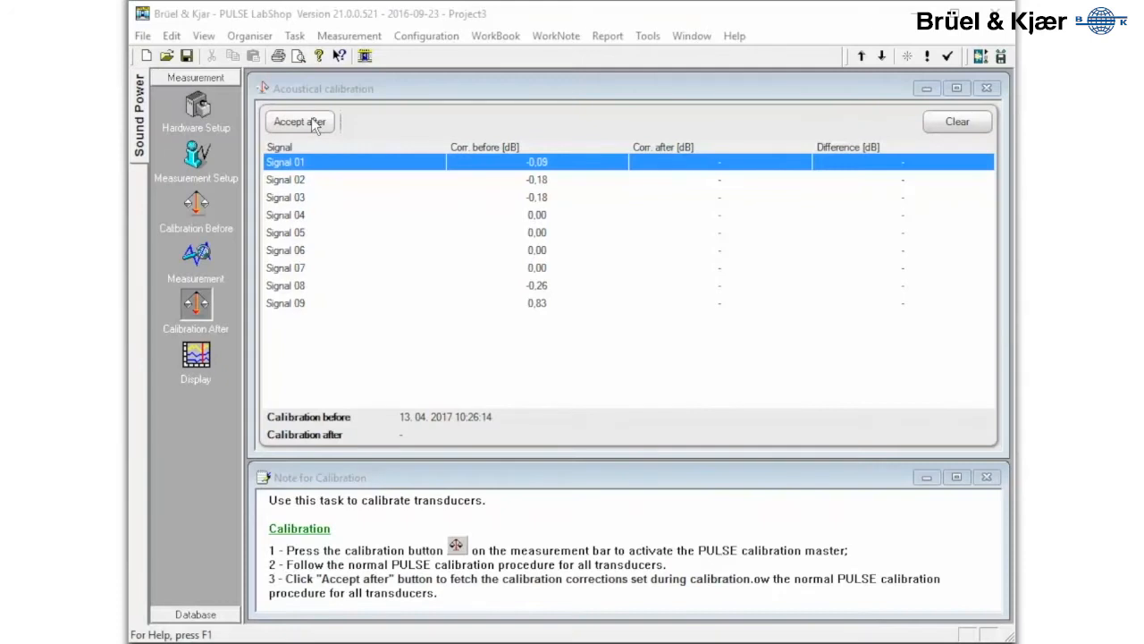
left_click(311, 122)
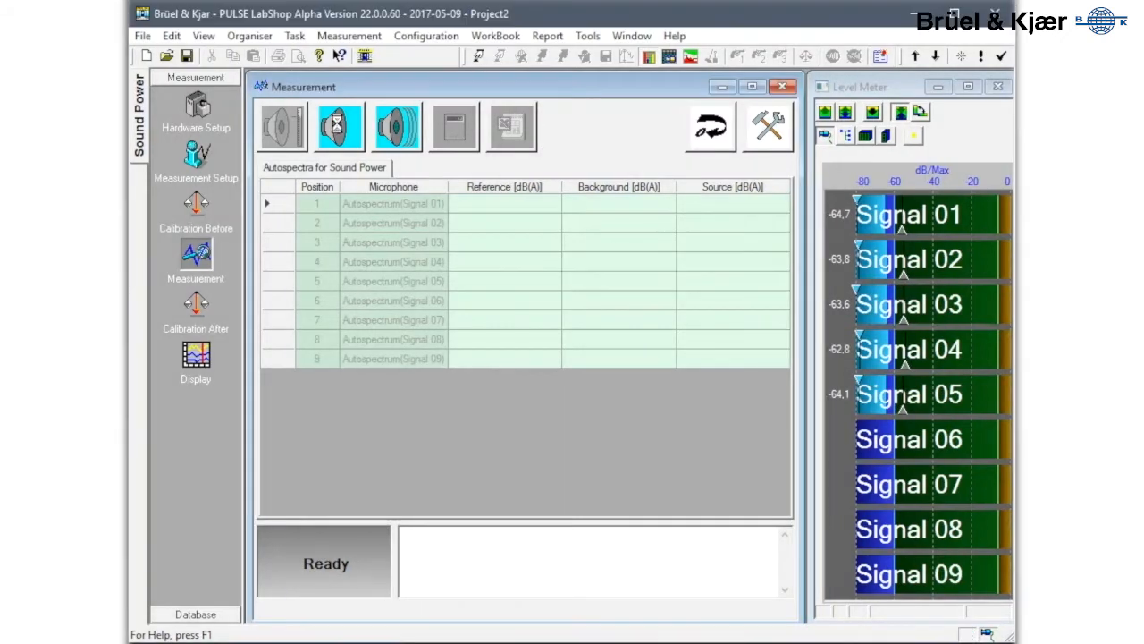
Step: Measure the background and source levels for the sound power autospectra and calculate the results
left_click(338, 127)
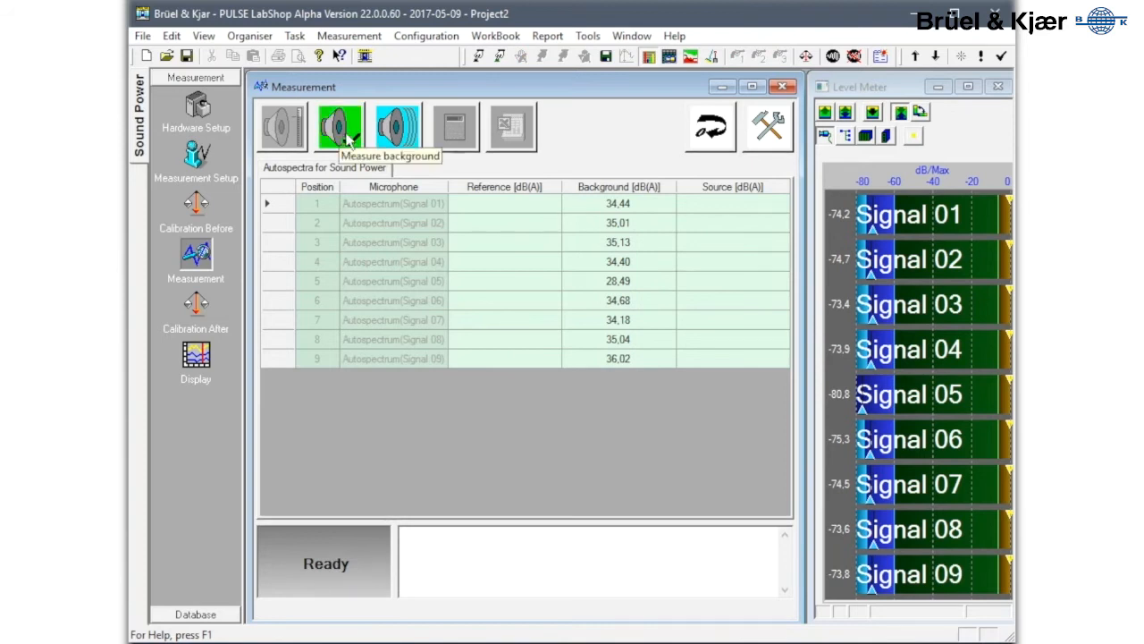
left_click(411, 133)
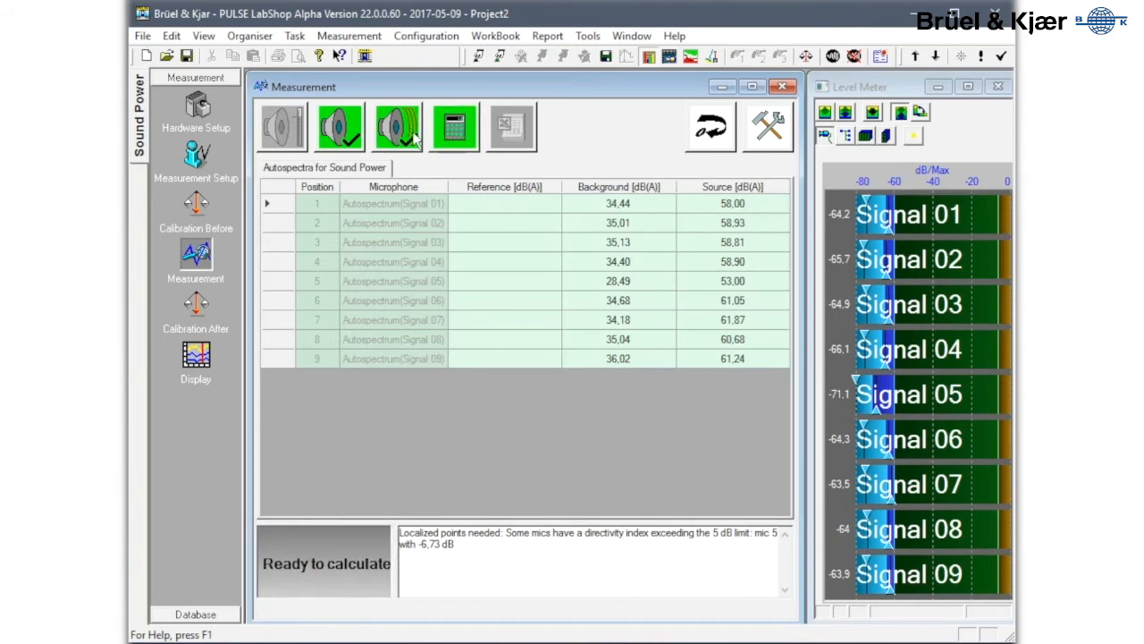
left_click(454, 136)
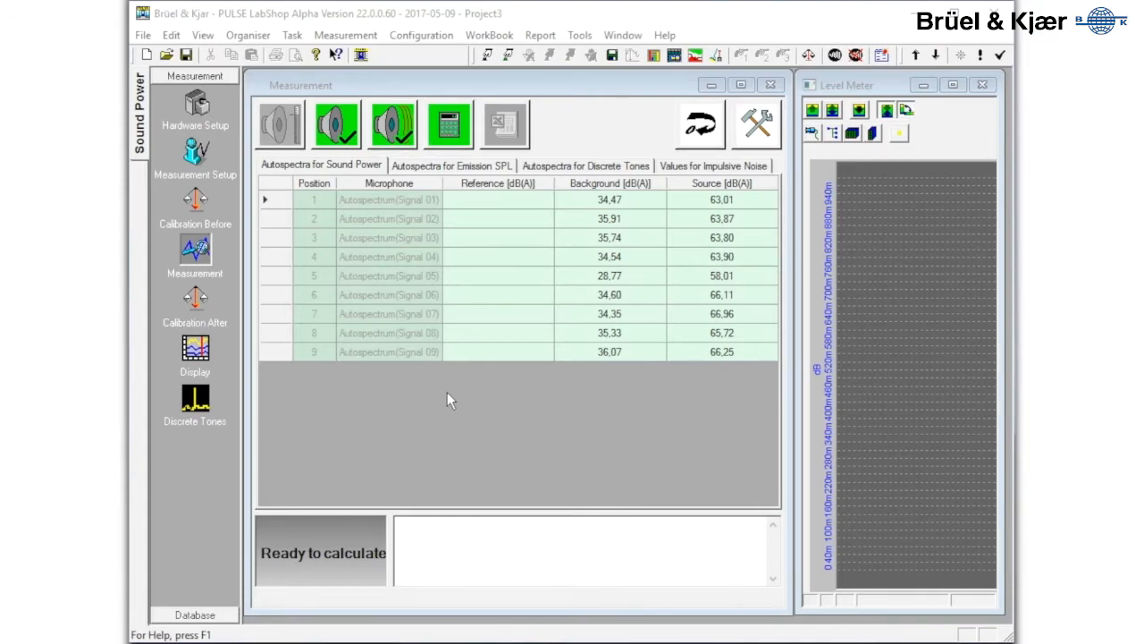
Step: Review the measurement tables for emission SPL, discrete tones and impulsive noise
left_click(416, 169)
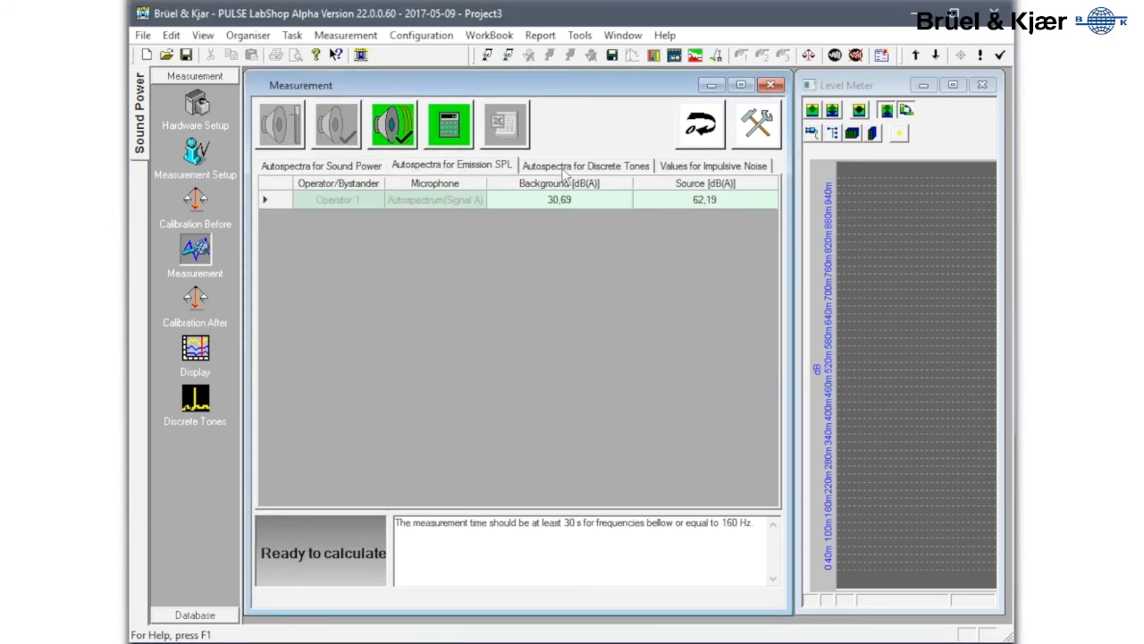
left_click(565, 172)
left_click(672, 169)
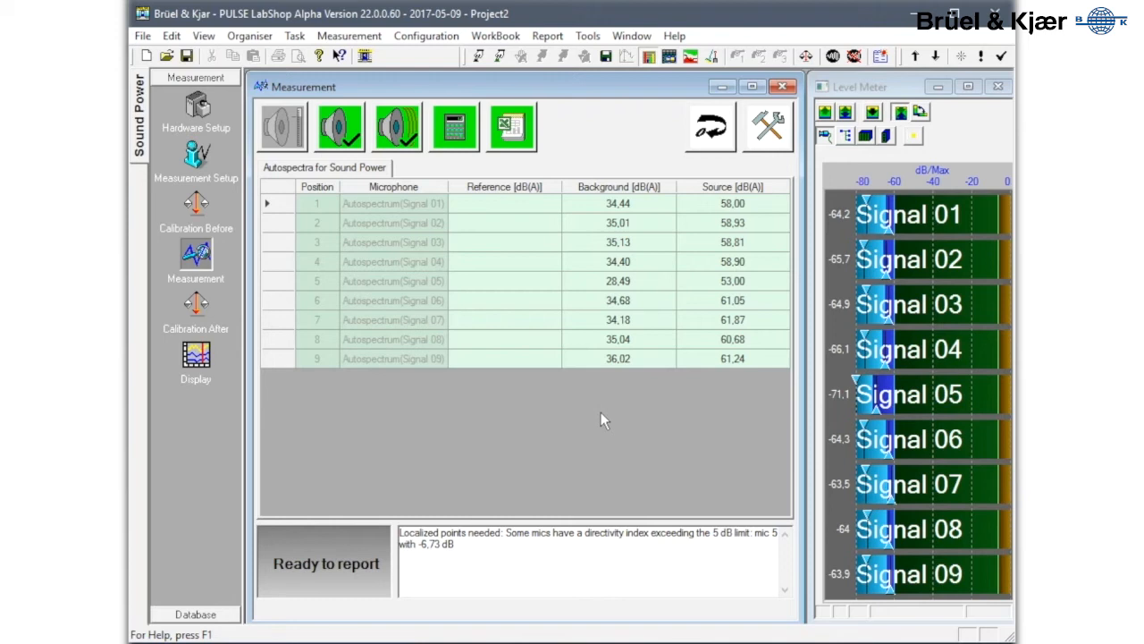
Step: Set reporting to create a new report from the Free Field Method.xlt template and generate the report
left_click(767, 125)
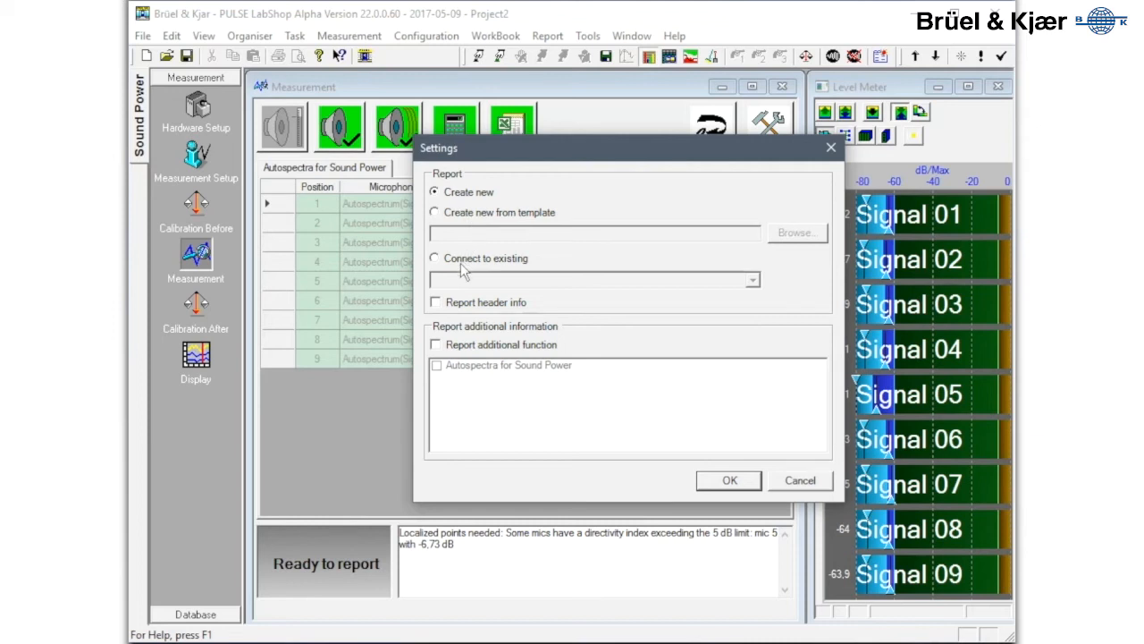
left_click(463, 211)
left_click(805, 236)
double_click(429, 263)
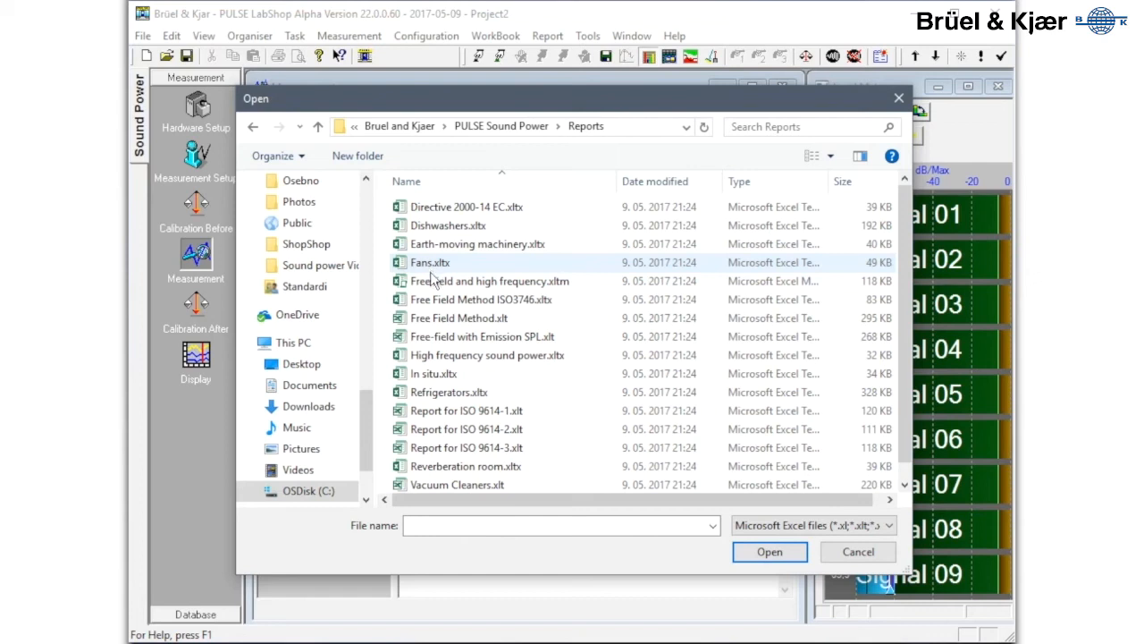
left_click(440, 318)
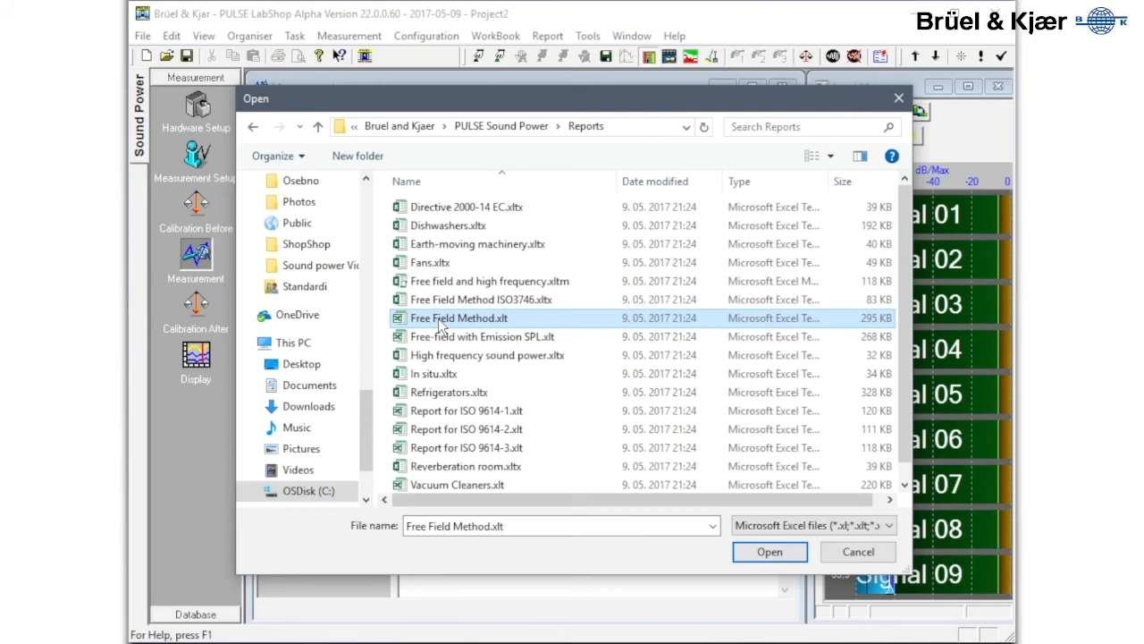
left_click(770, 552)
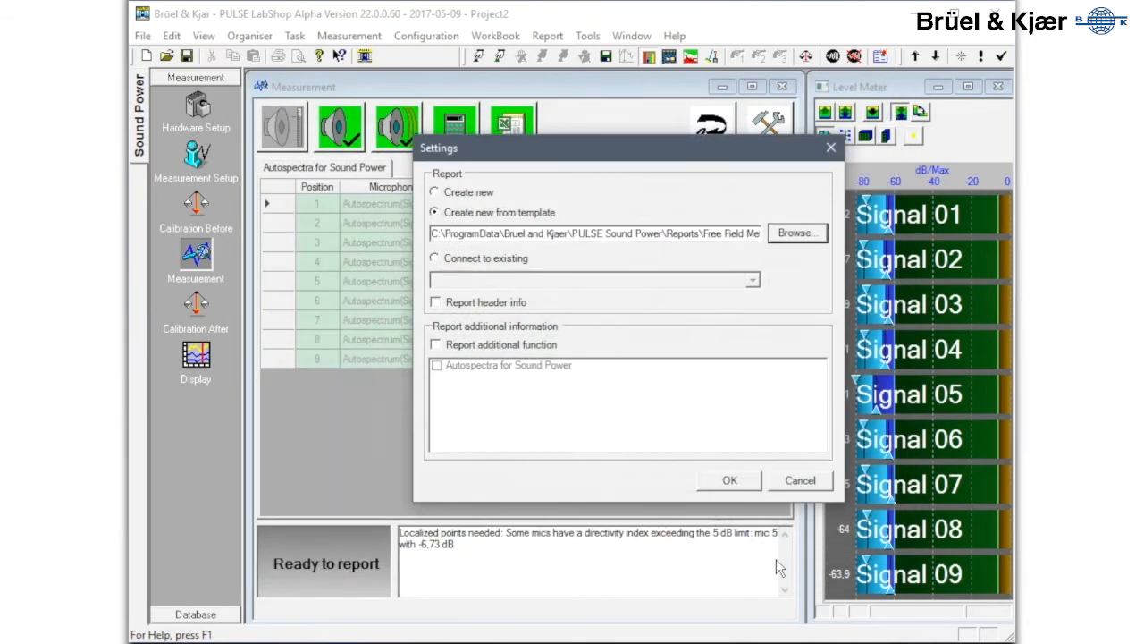
left_click(730, 481)
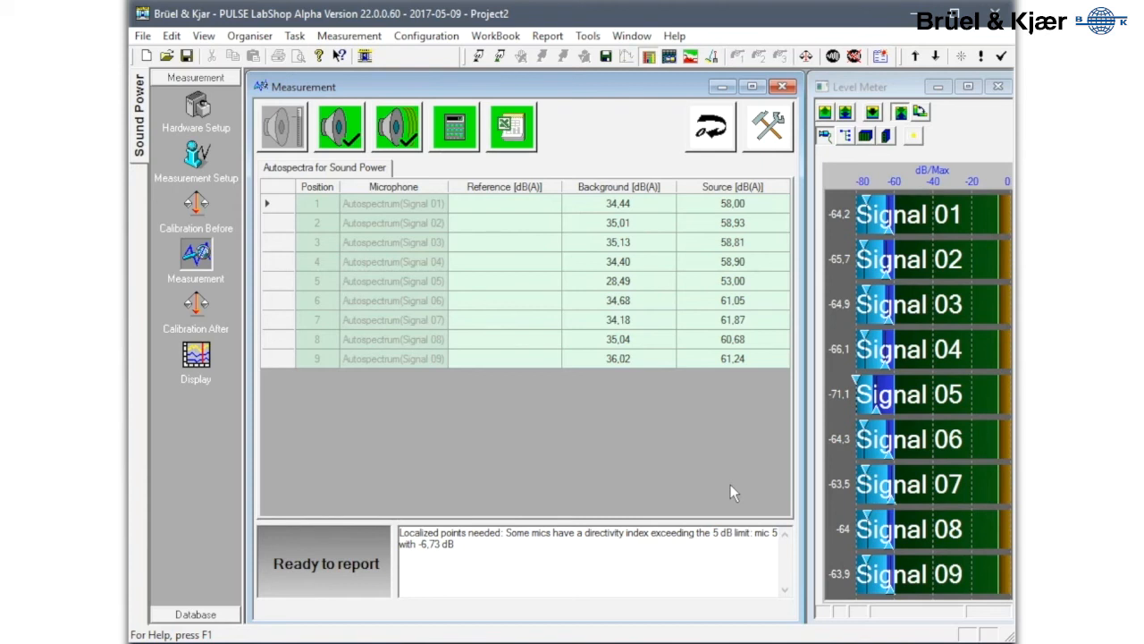
left_click(531, 148)
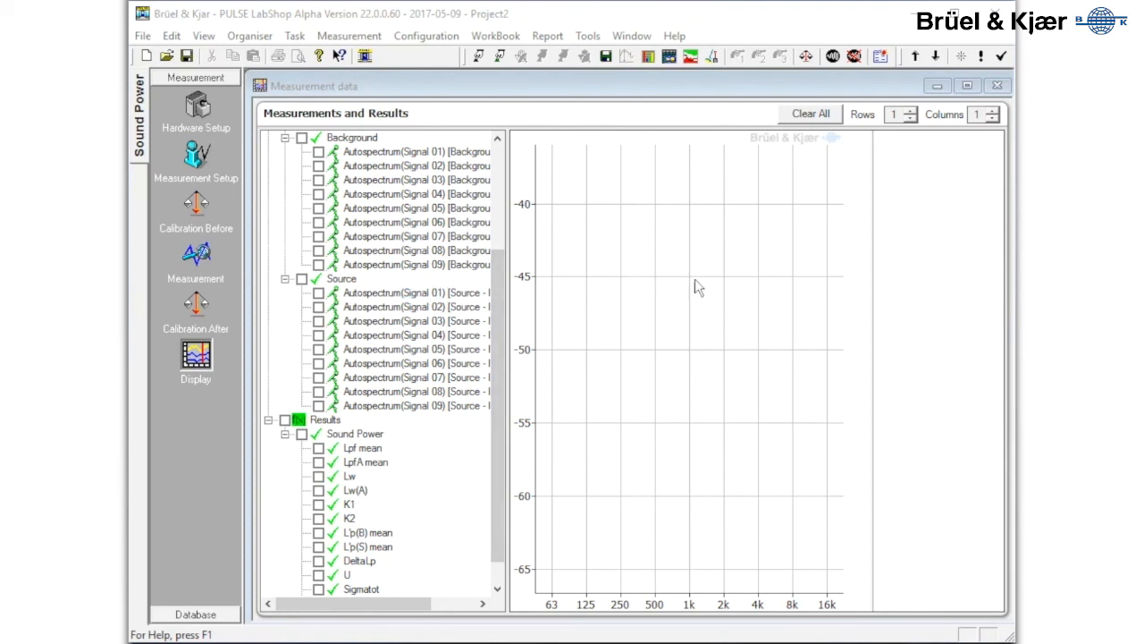
Step: Split the display into two rows, with the Background autospectra in the upper graph and the Source autospectra in the lower
left_click(911, 111)
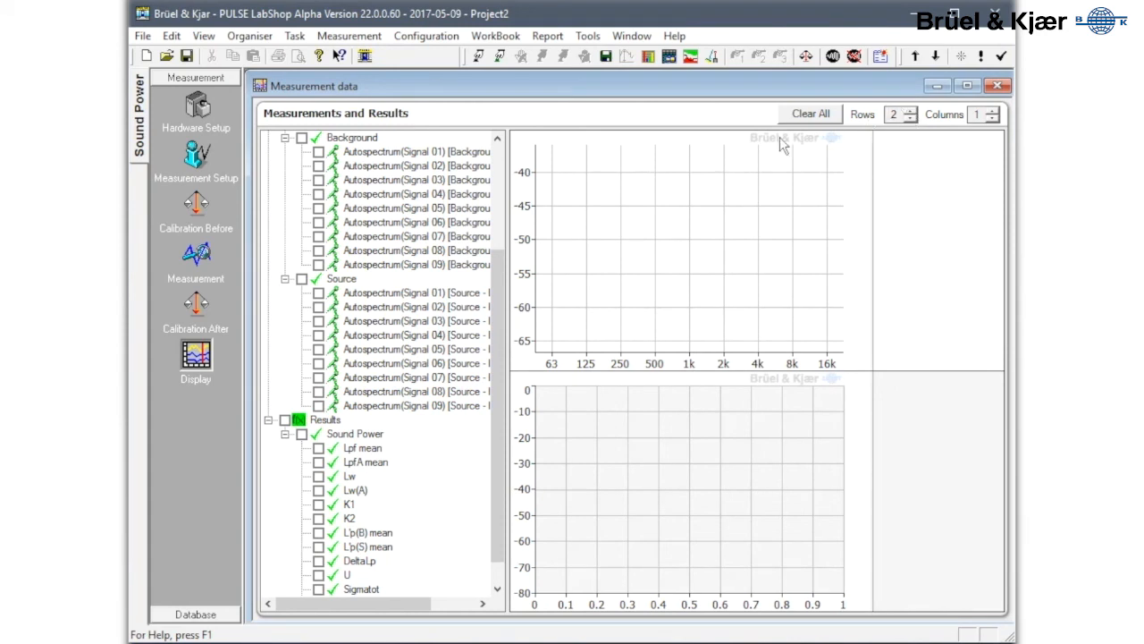
left_click_drag(350, 139, 706, 183)
left_click_drag(341, 279, 608, 427)
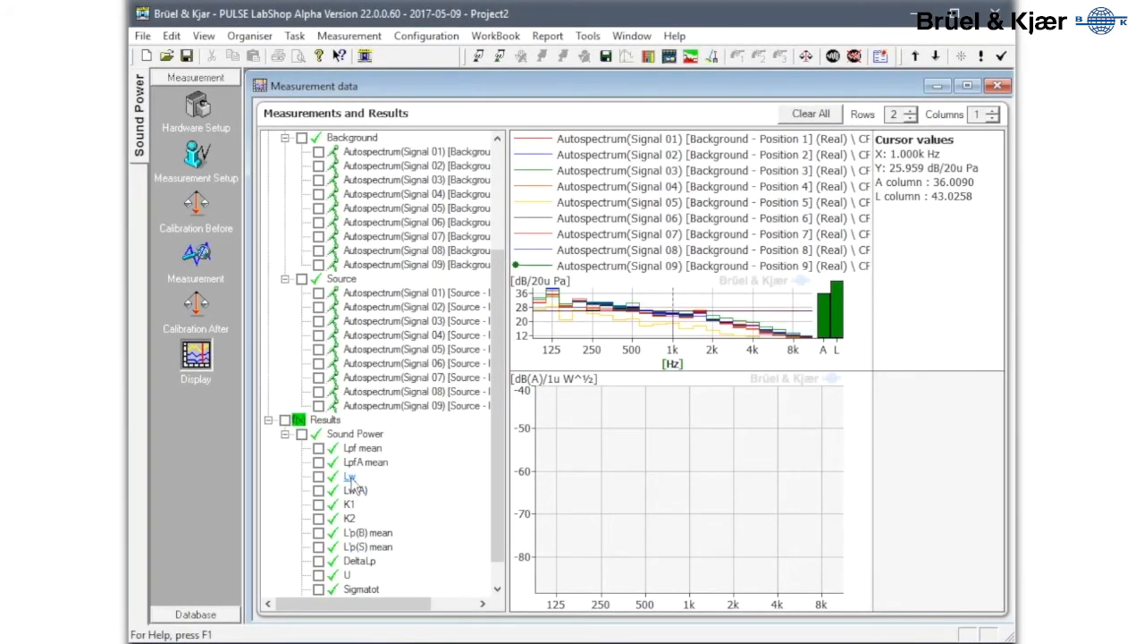
Step: Plot the Lw and Lw(A) sound power results together in the lower graph and autoscale its level axis
left_click_drag(350, 479, 690, 492)
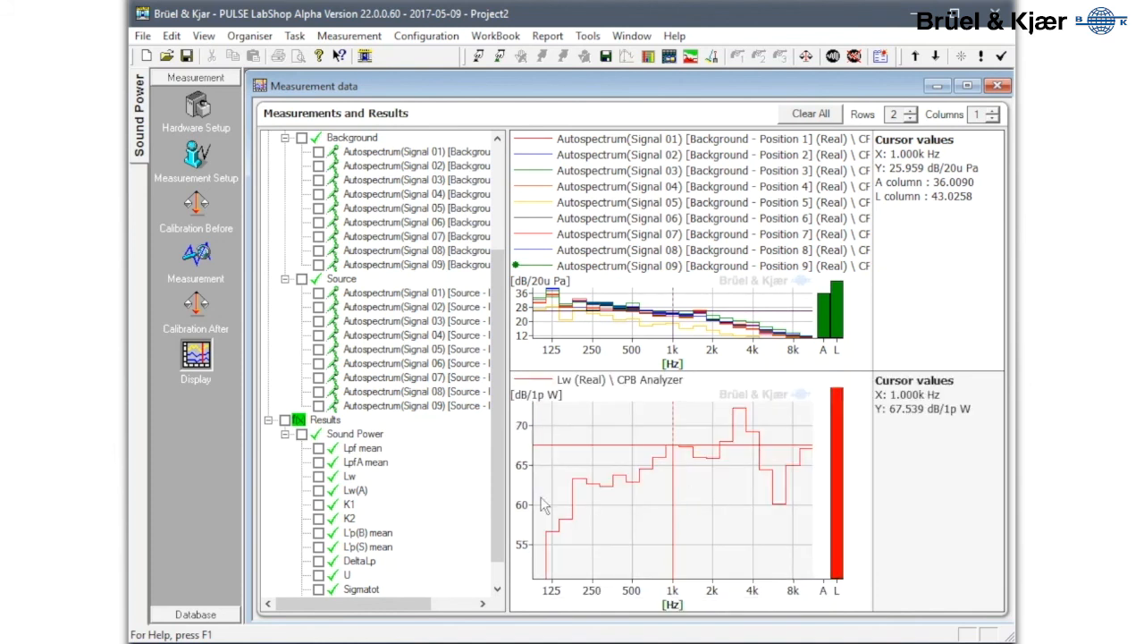
left_click_drag(355, 488, 646, 519)
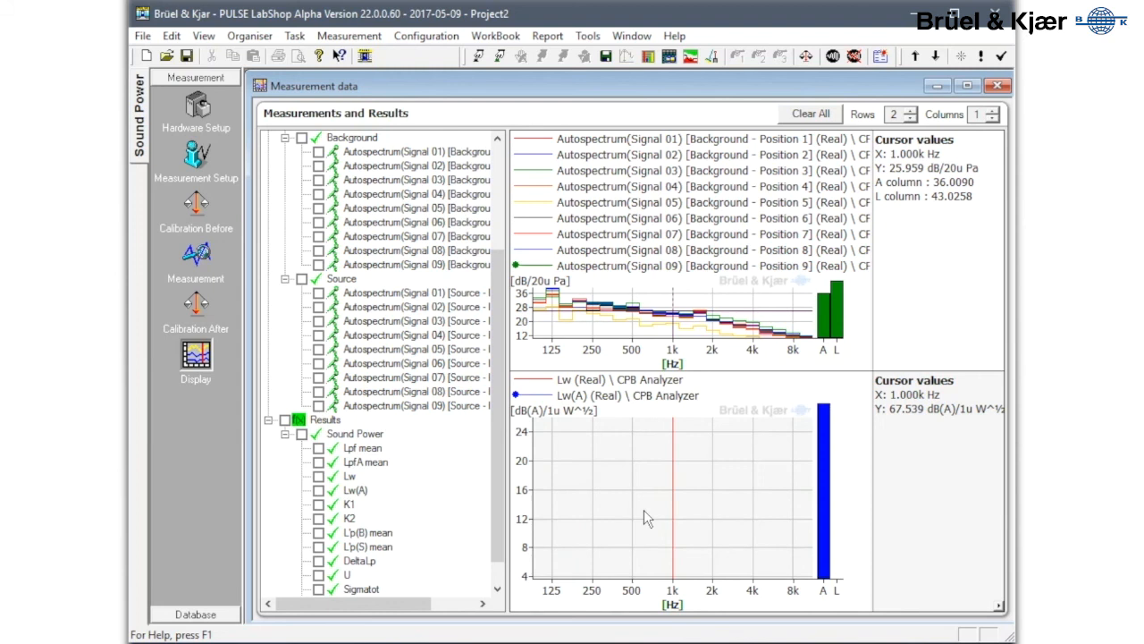
double_click(535, 502)
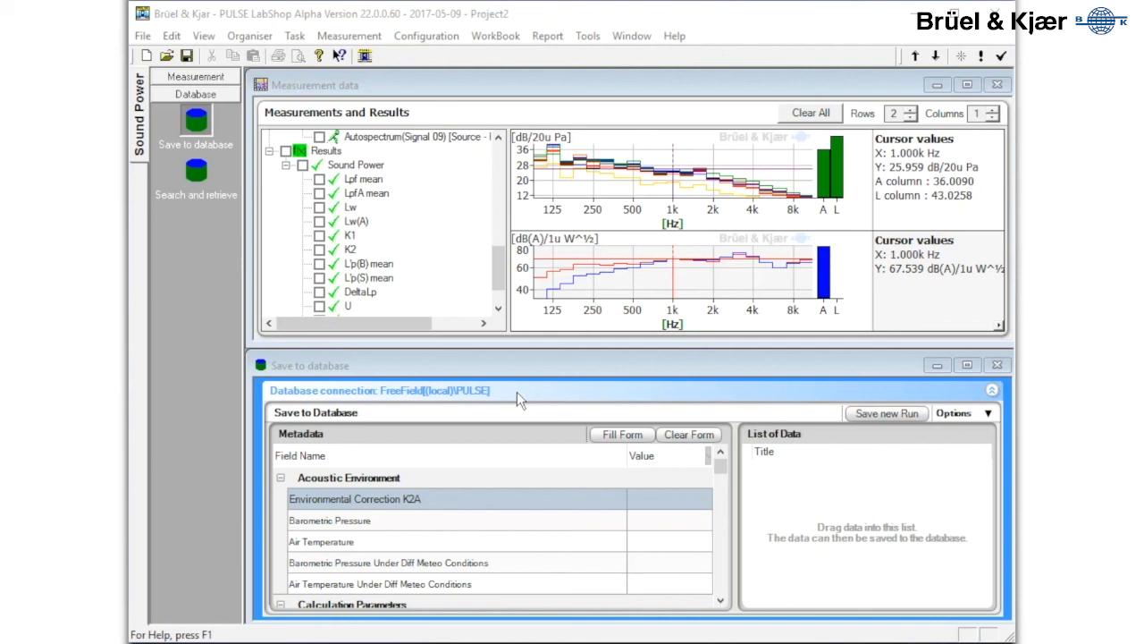
Step: Add the Sound Power results to the list of data for the database and fill in the metadata form automatically
left_click_drag(370, 179, 815, 504)
left_click(641, 434)
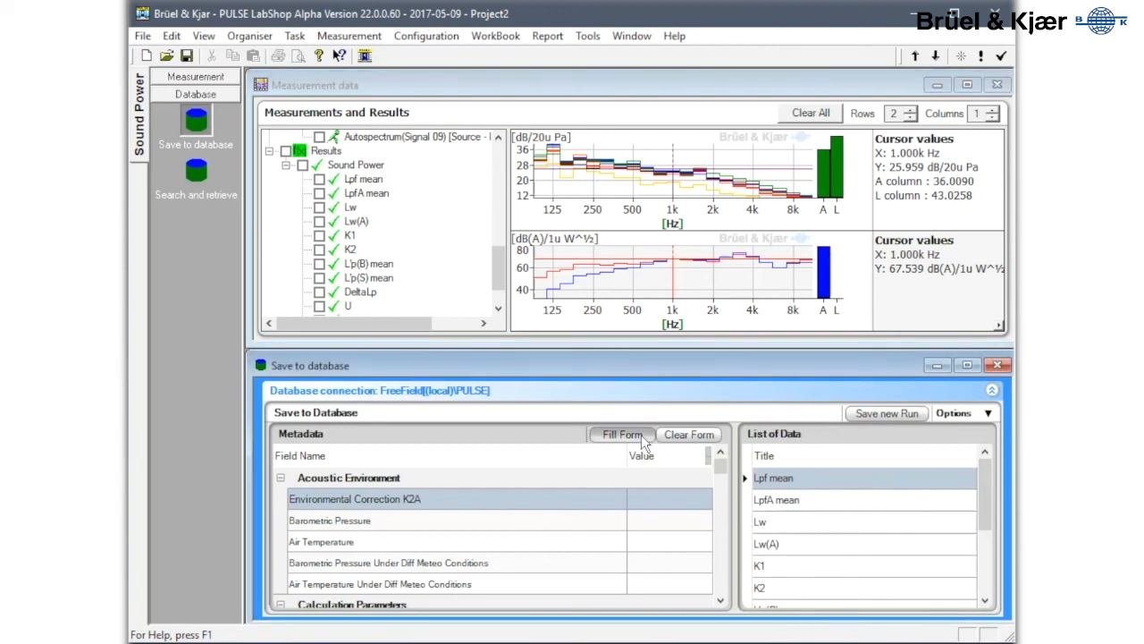
left_click_drag(720, 464, 726, 534)
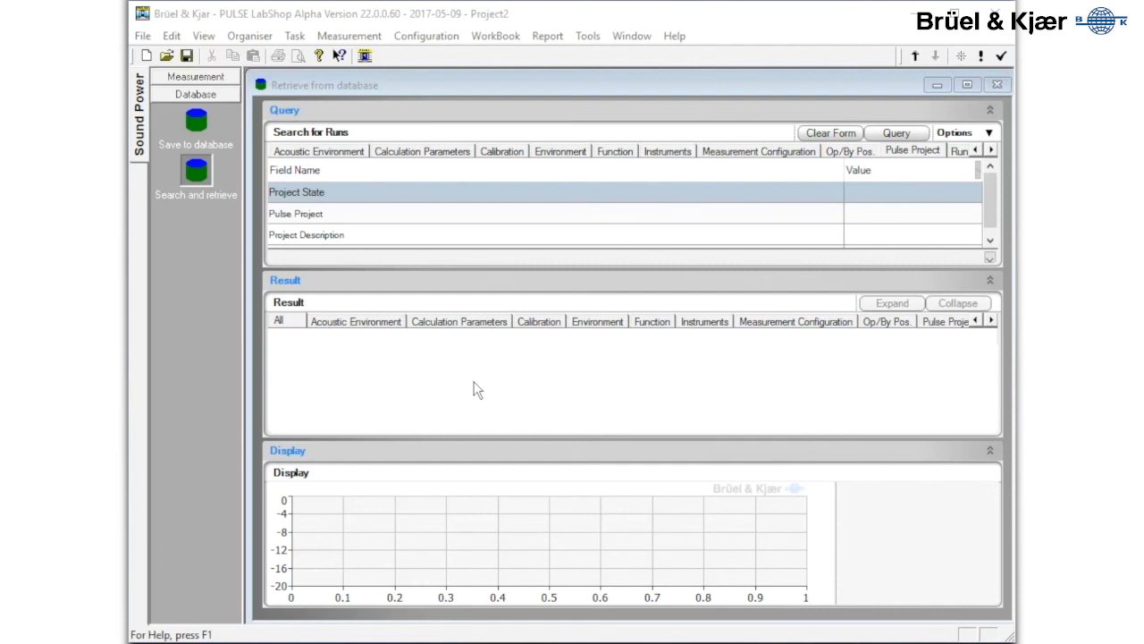
Step: Query the database for saved runs, expand them into functions and plot the Lw function in the display graph
left_click(885, 132)
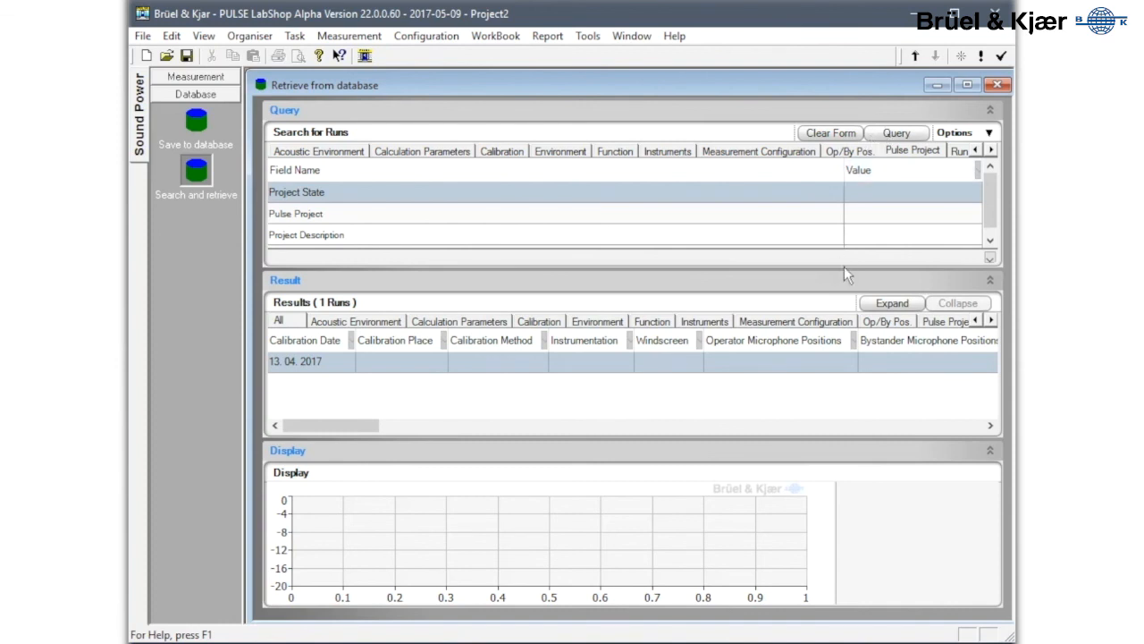
left_click(869, 306)
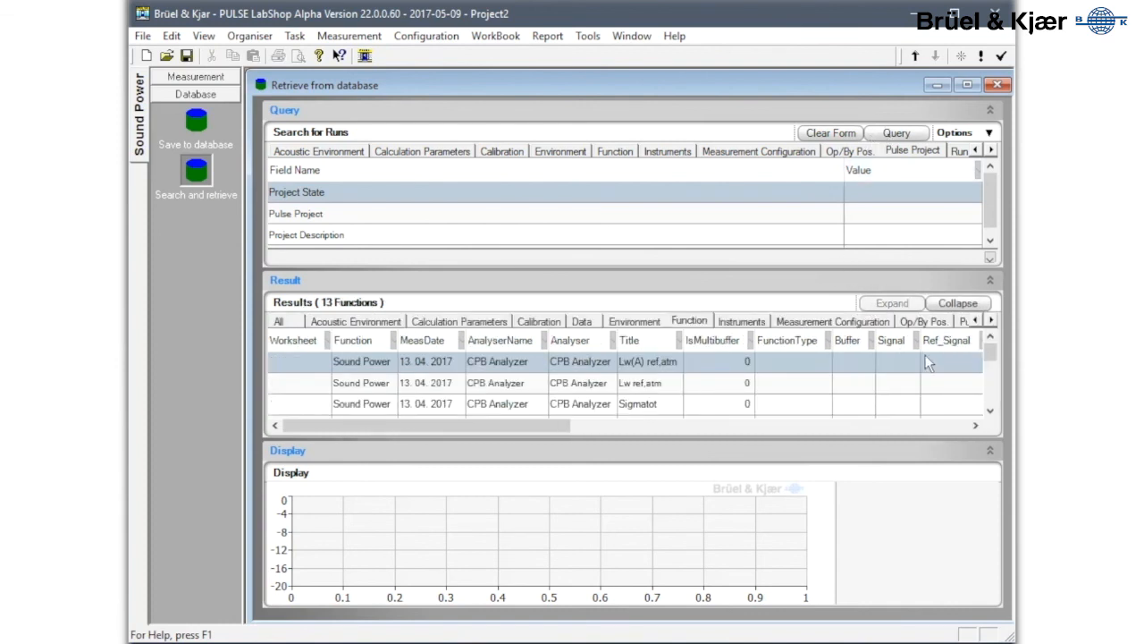
left_click_drag(991, 364, 997, 415)
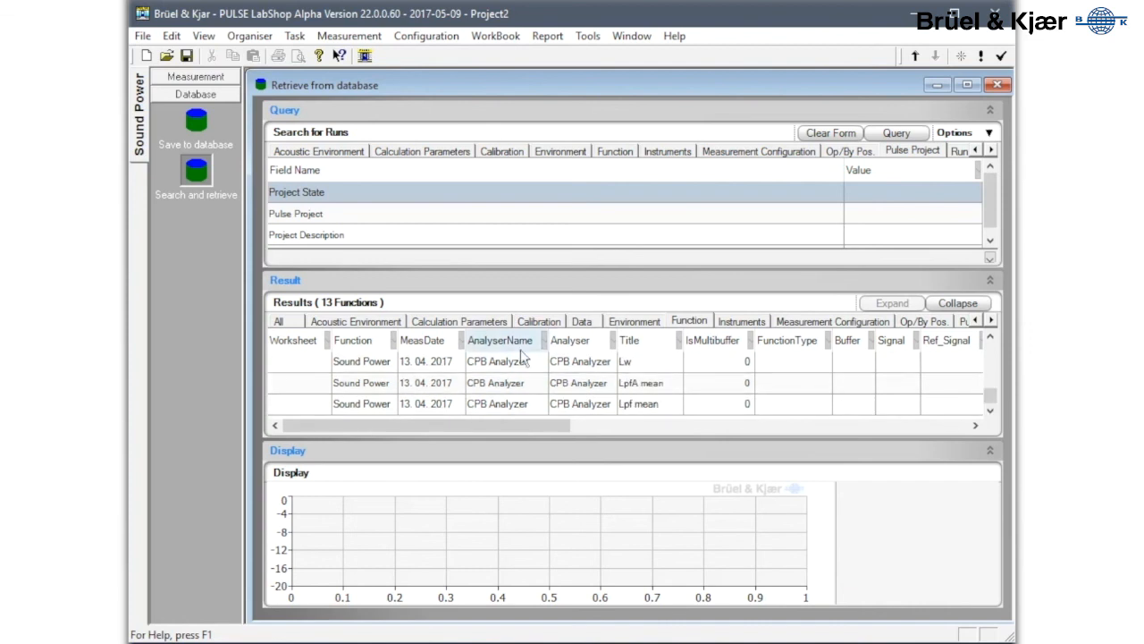
left_click(358, 369)
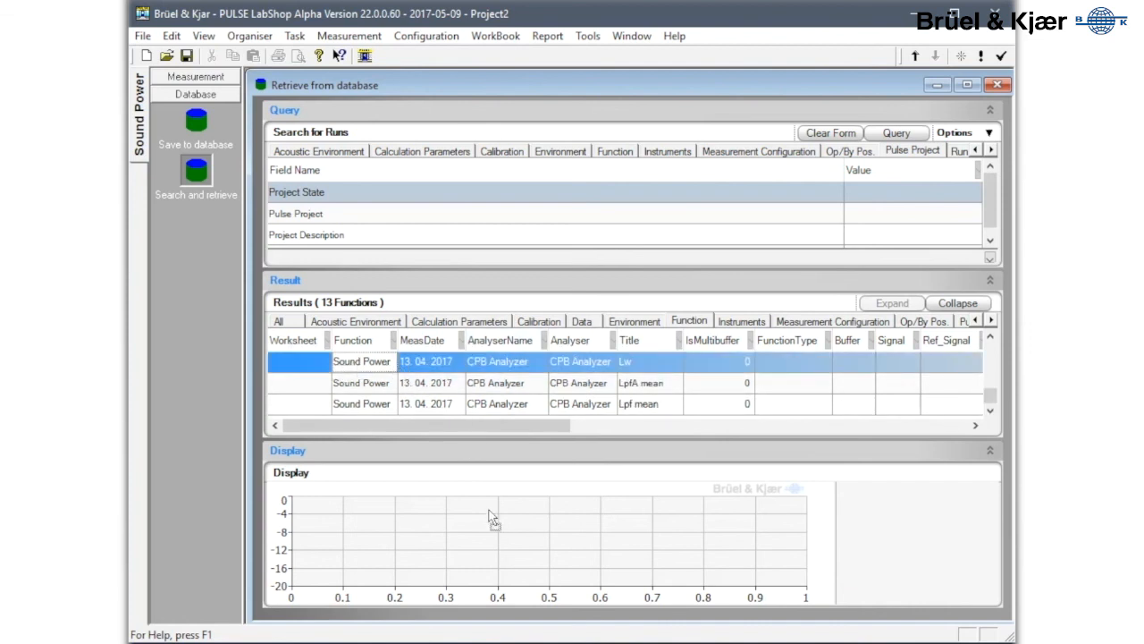